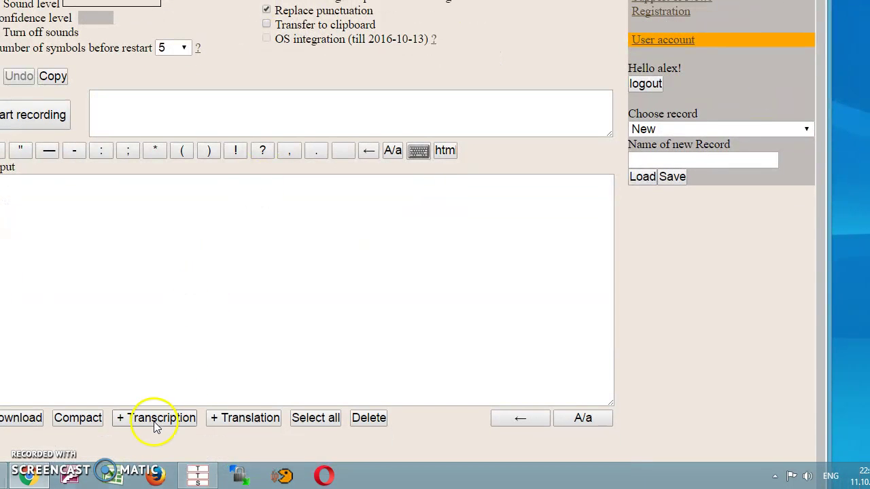
# Step: Briefly test speech recording on the Speech Pad page
pyautogui.scroll(6, 203, 392)
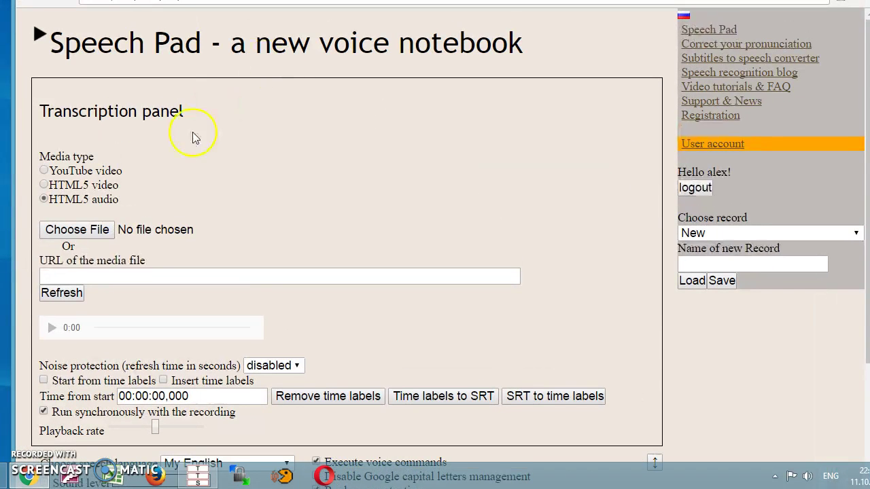
pyautogui.click(180, 242)
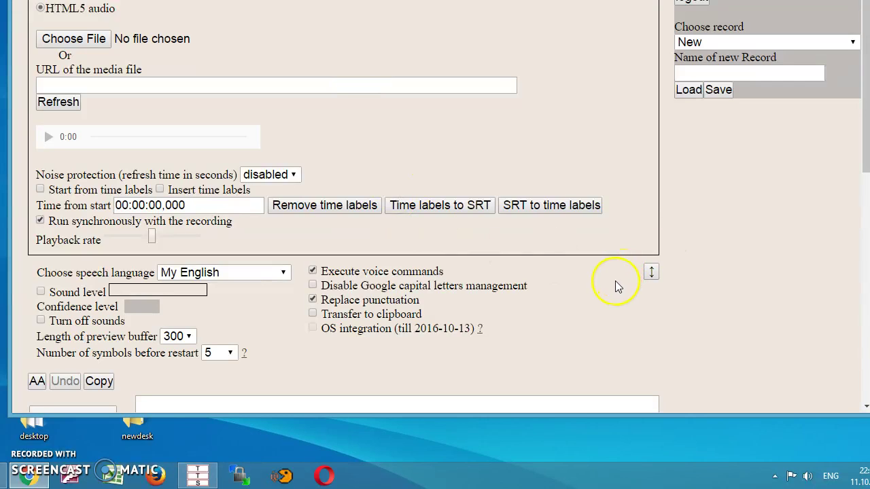
pyautogui.scroll(-5, 615, 281)
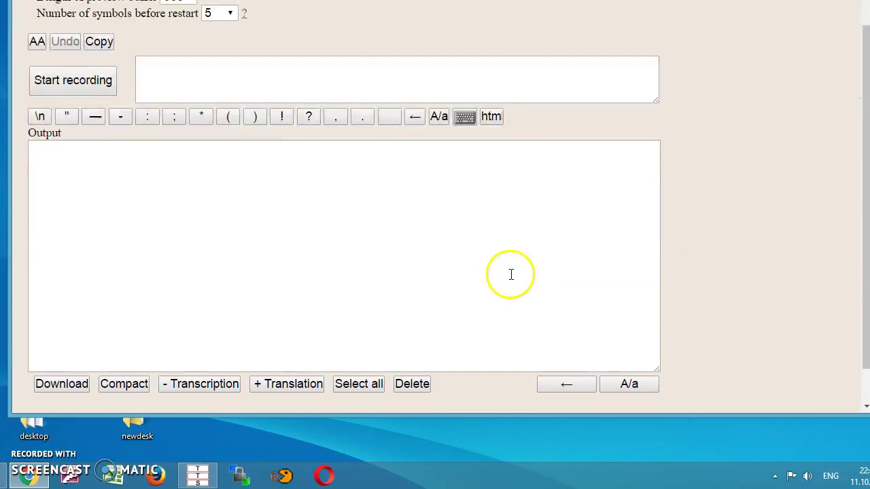
pyautogui.click(71, 80)
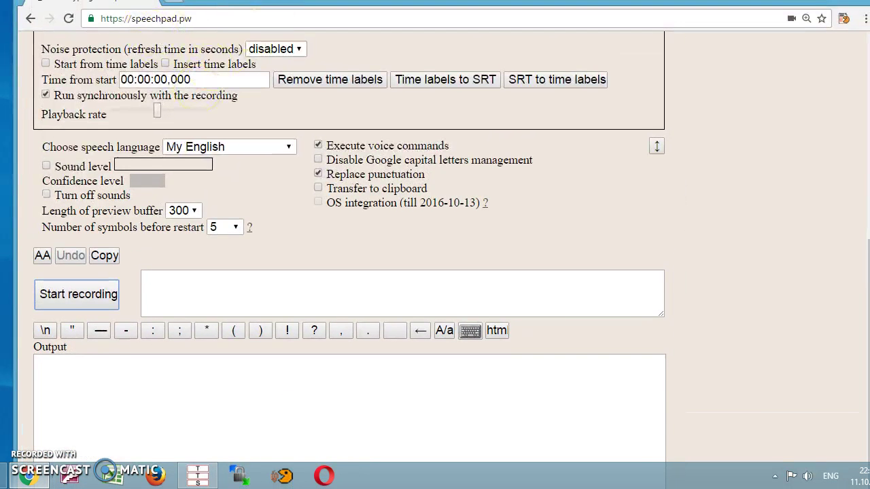
pyautogui.scroll(5, 335, 224)
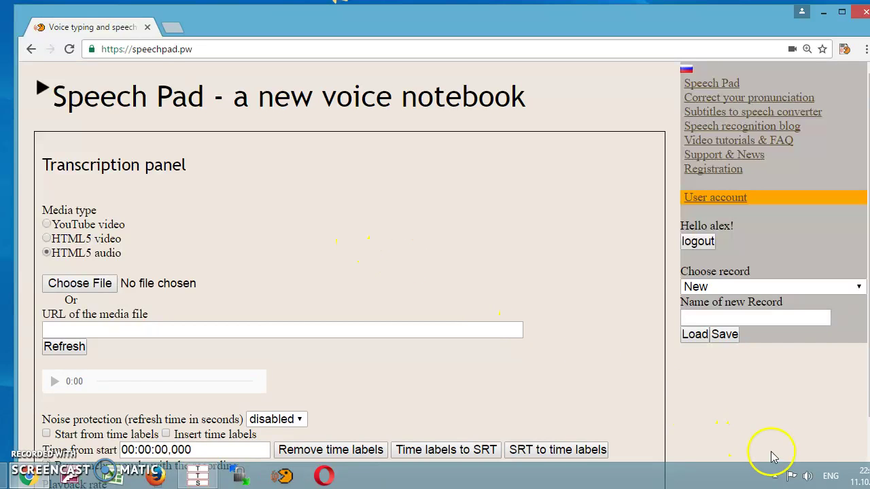
# Step: Check the system recording device settings from the sound icon, then close them
pyautogui.rightClick(809, 478)
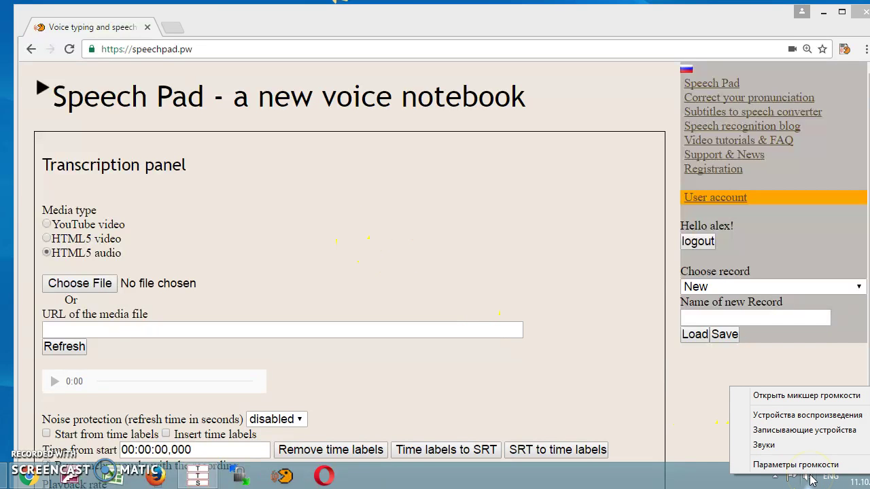
pyautogui.click(800, 432)
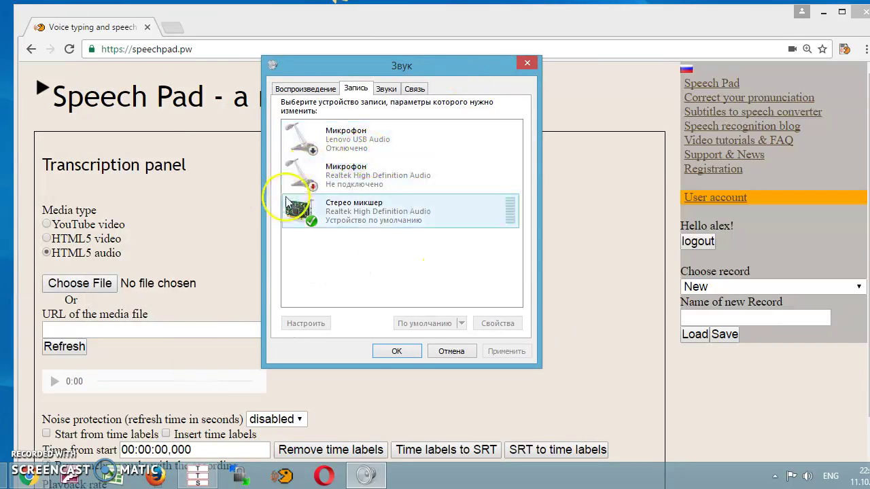
pyautogui.click(399, 352)
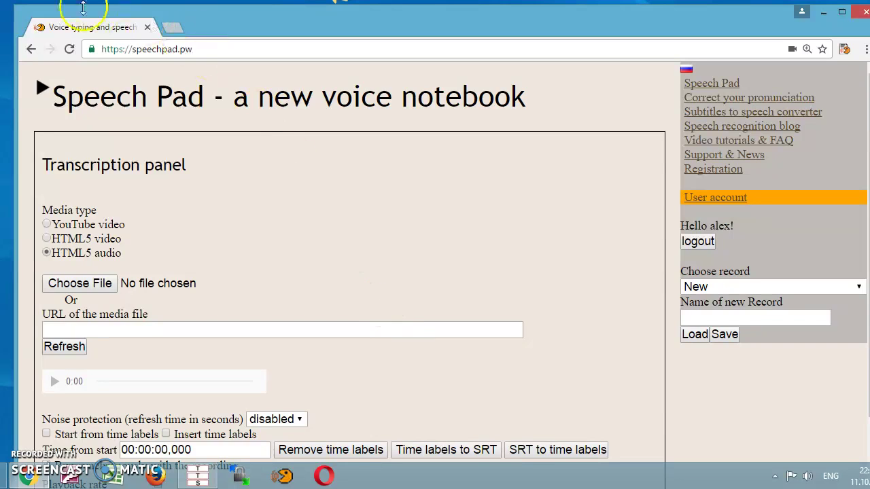
# Step: Open Chrome's Settings in a new tab and go back to the Speech Pad tab
pyautogui.click(216, 117)
pyautogui.moveTo(250, 26); pyautogui.dragTo(240, 29)
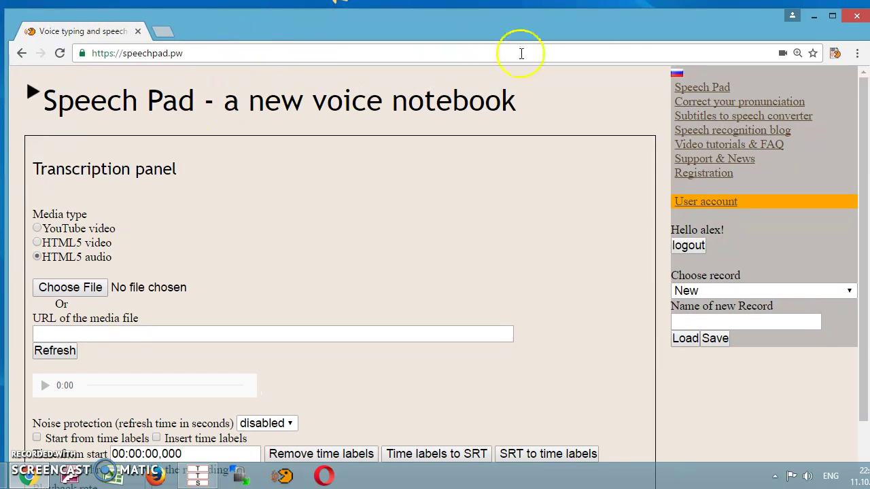
pyautogui.click(858, 54)
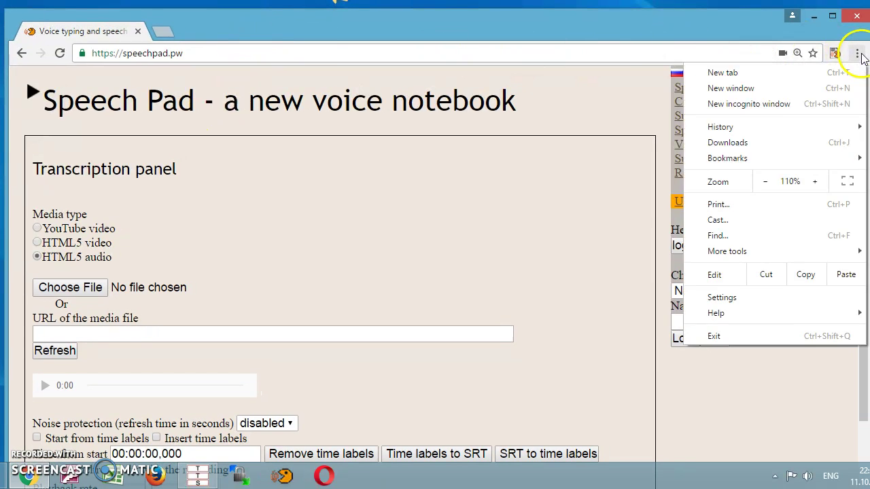
pyautogui.click(721, 301)
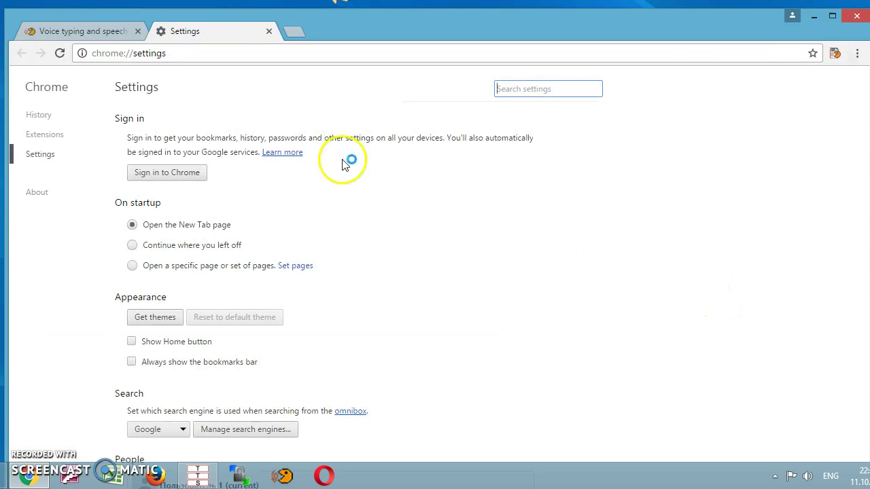
pyautogui.click(82, 35)
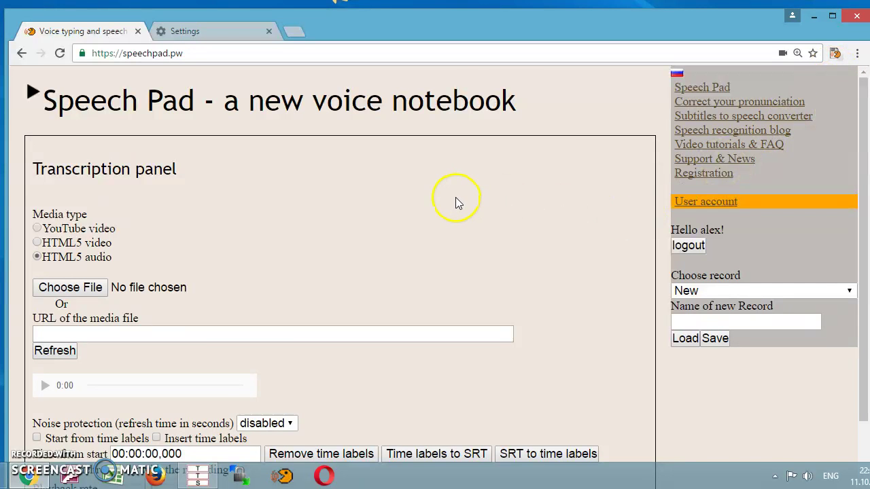
pyautogui.scroll(-6, 453, 196)
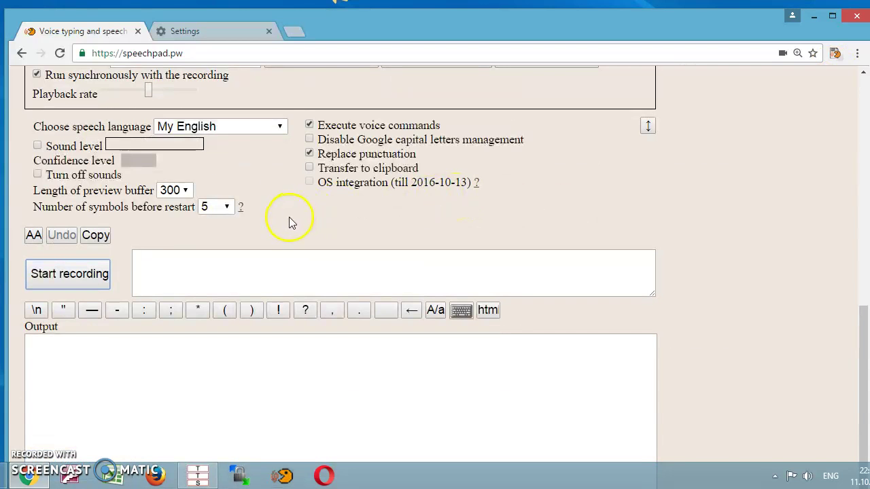
pyautogui.click(47, 278)
pyautogui.scroll(6, 106, 274)
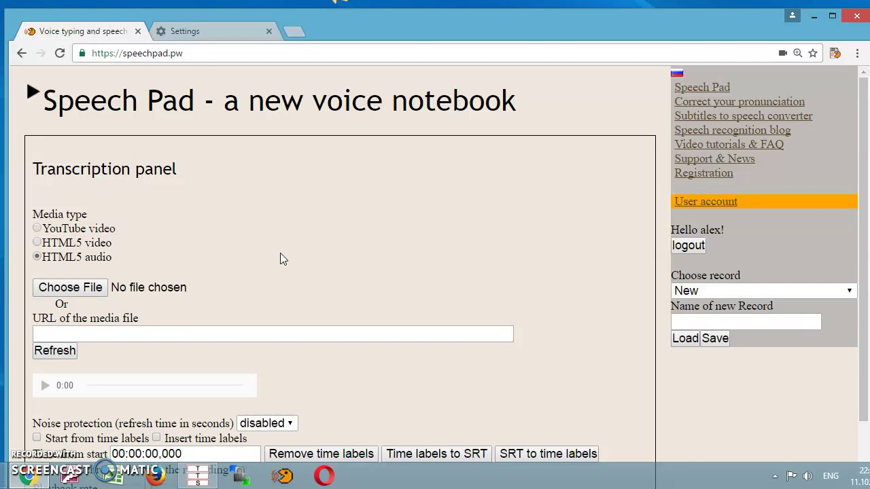
pyautogui.scroll(-5, 279, 253)
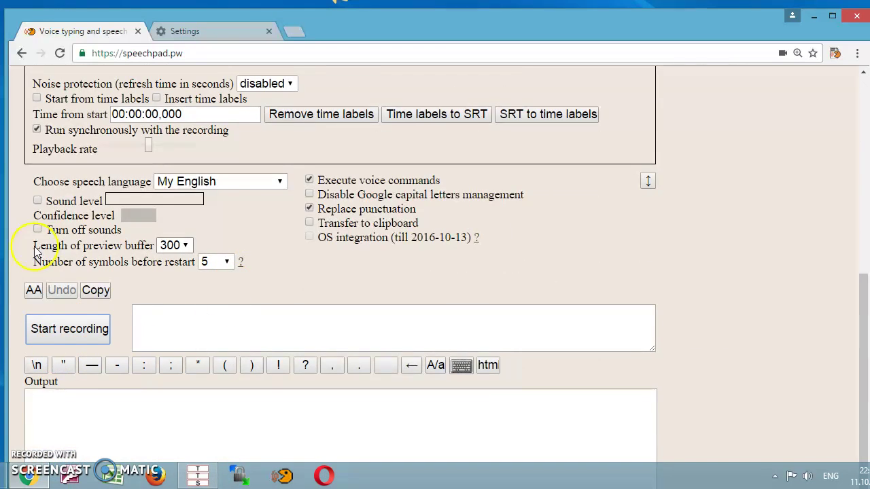
pyautogui.scroll(4, 214, 340)
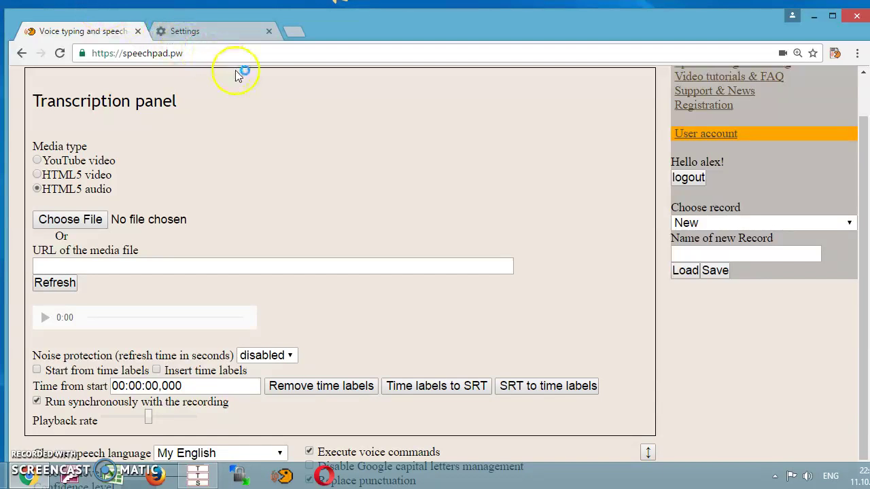
# Step: Look through the noise protection and symbols-before-restart dropdowns without changing them
pyautogui.scroll(-2, 256, 87)
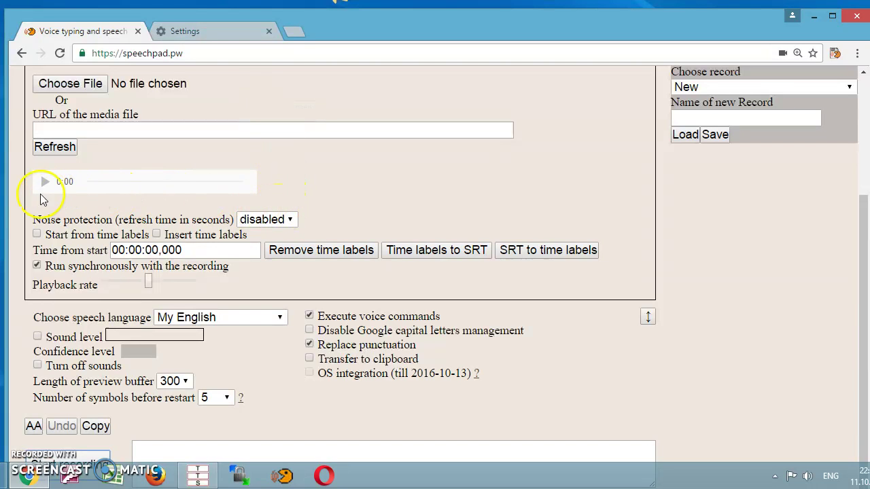
pyautogui.click(292, 221)
pyautogui.click(292, 220)
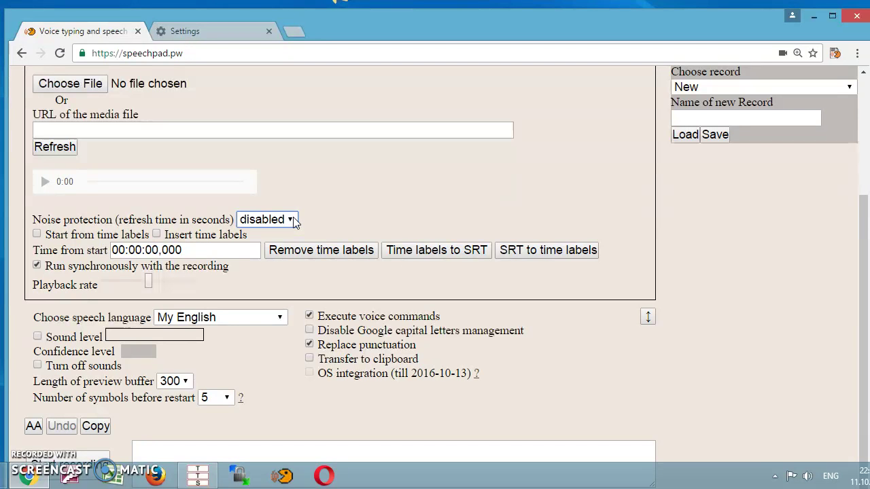
pyautogui.scroll(-2, 293, 216)
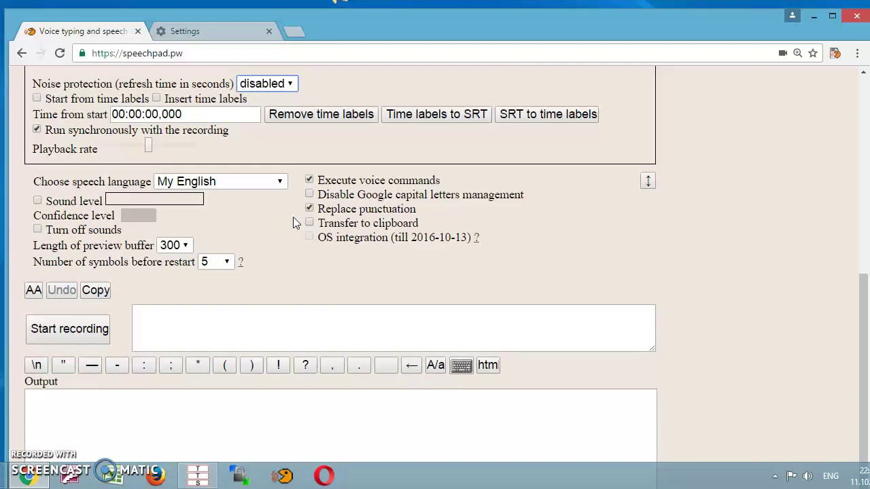
pyautogui.click(253, 258)
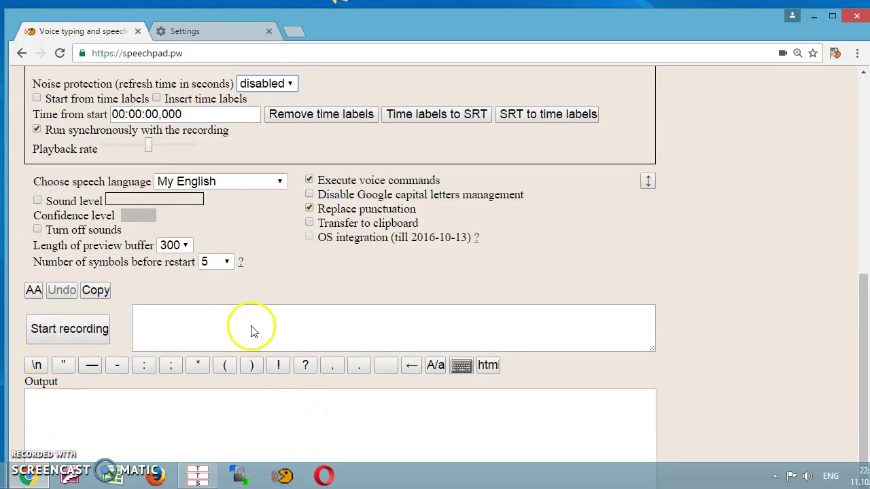
pyautogui.click(227, 262)
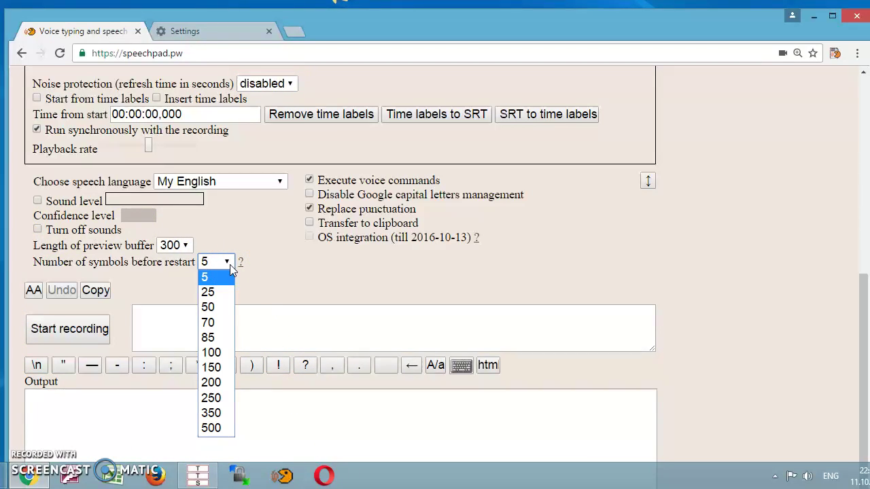
pyautogui.click(229, 264)
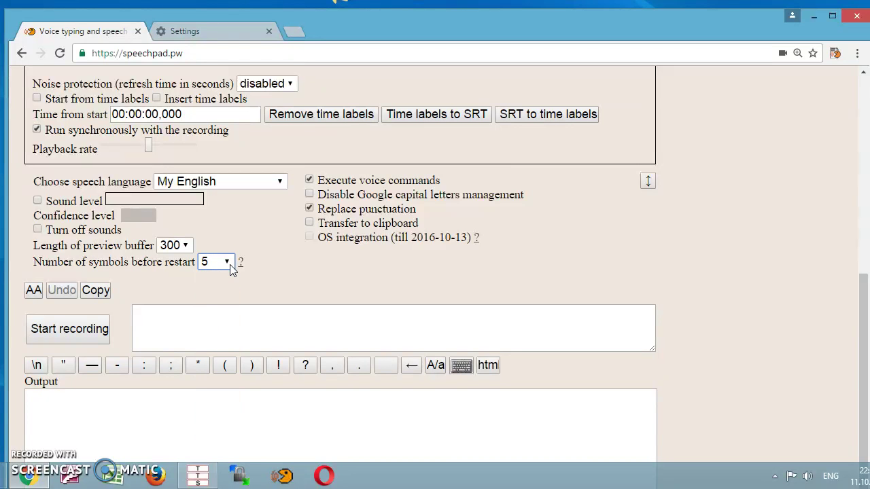
# Step: Set the noise protection refresh time to 7 seconds
pyautogui.scroll(1, 277, 270)
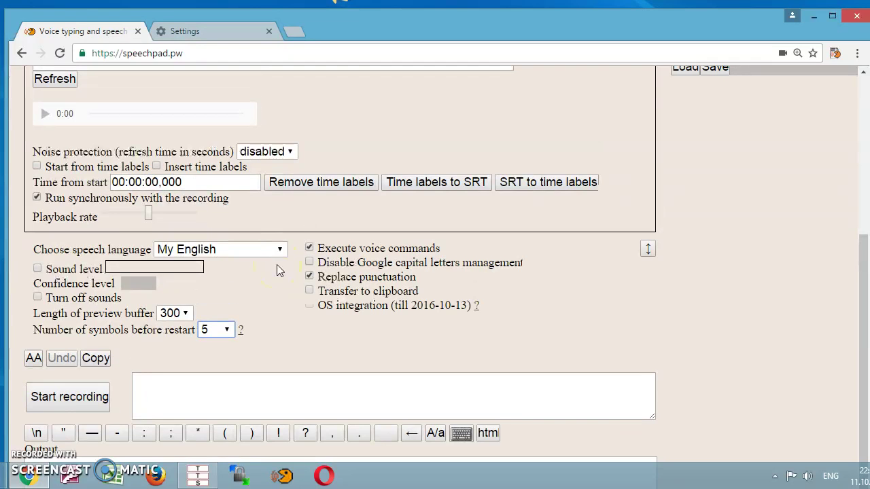
pyautogui.click(291, 152)
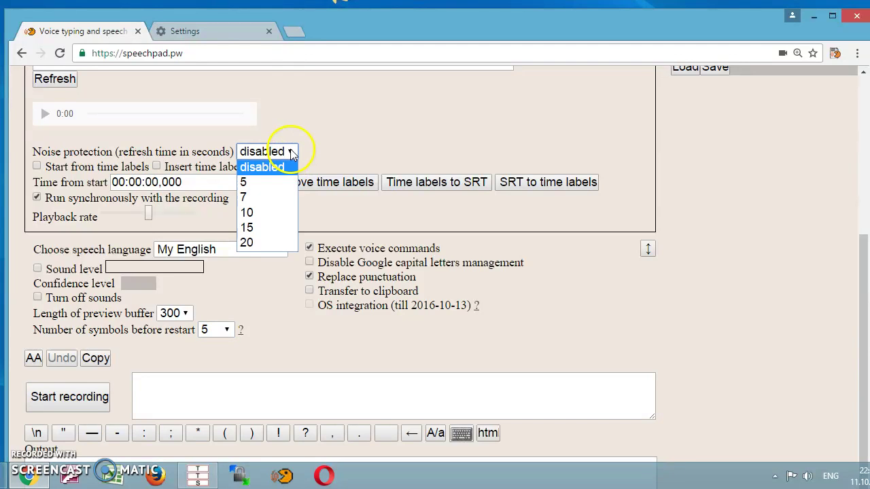
pyautogui.click(247, 197)
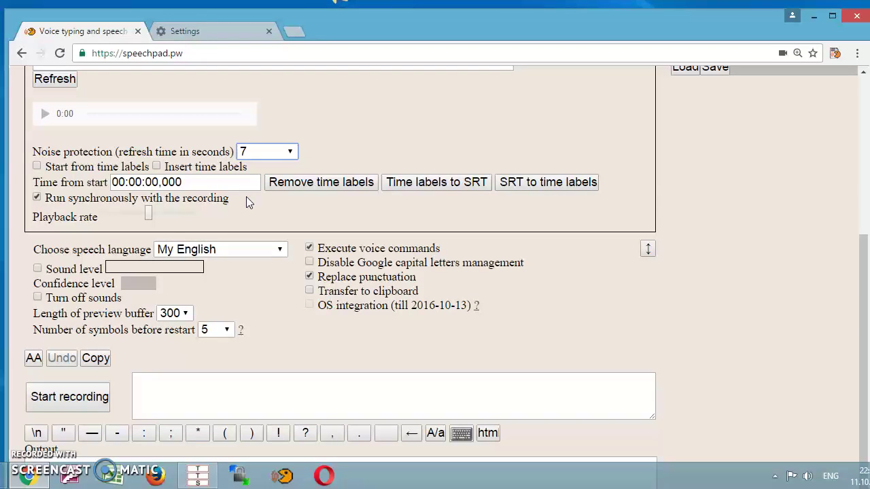
# Step: Set the number of symbols before restart to 70
pyautogui.click(223, 310)
pyautogui.click(167, 320)
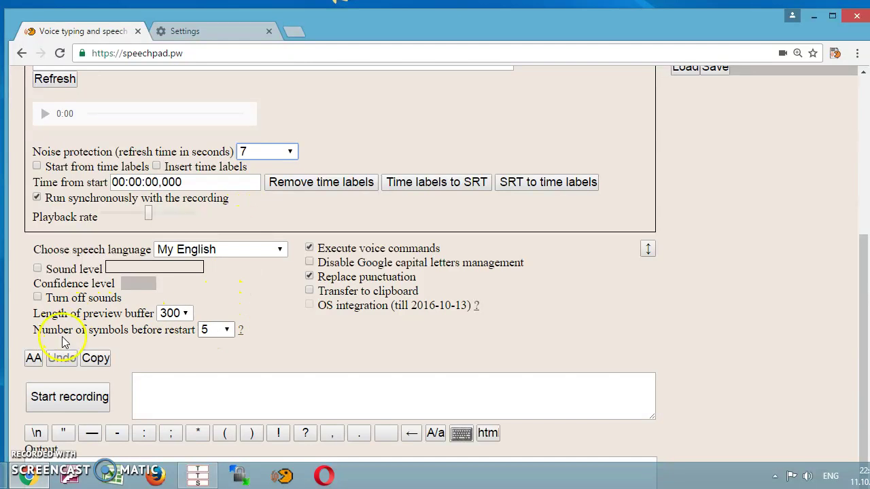
pyautogui.click(226, 333)
pyautogui.click(230, 338)
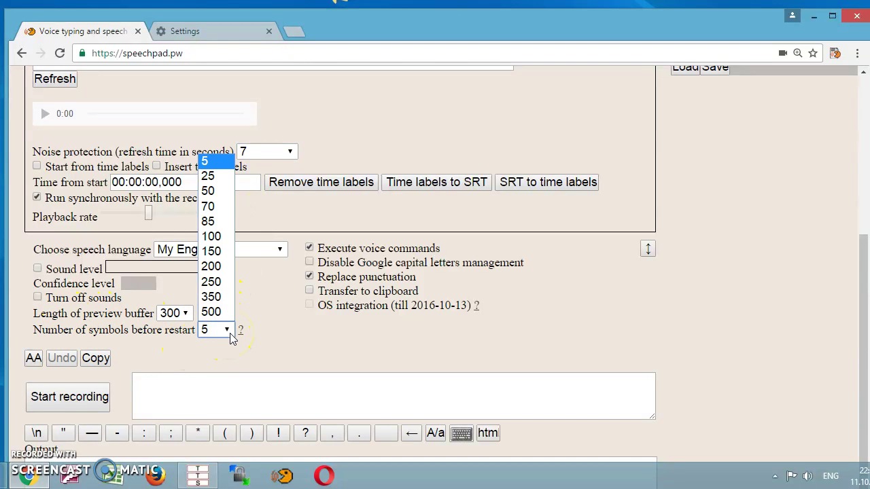
pyautogui.click(207, 206)
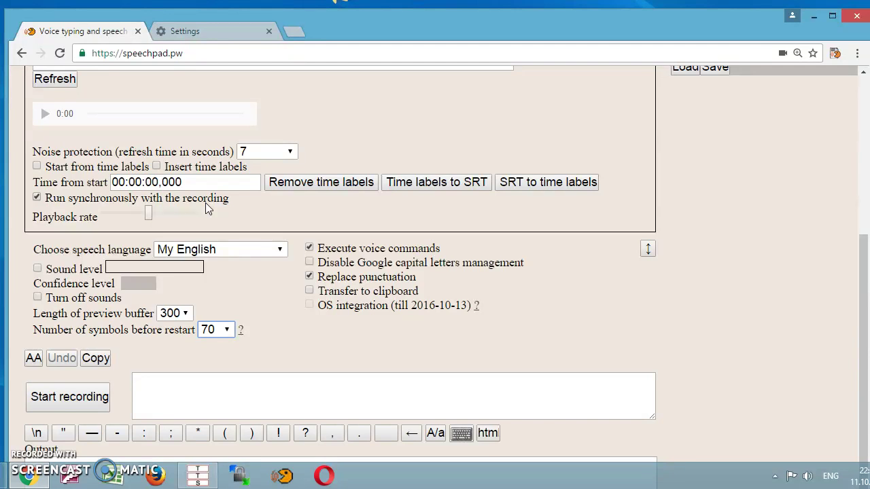
pyautogui.click(207, 203)
pyautogui.click(97, 54)
# Step: Toggle Transfer to clipboard on and back off, leaving it disabled
pyautogui.click(310, 290)
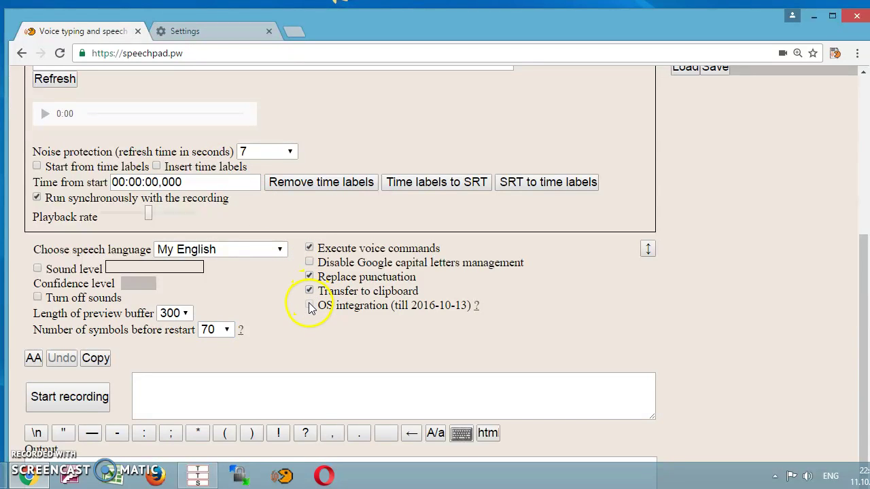
pyautogui.click(310, 290)
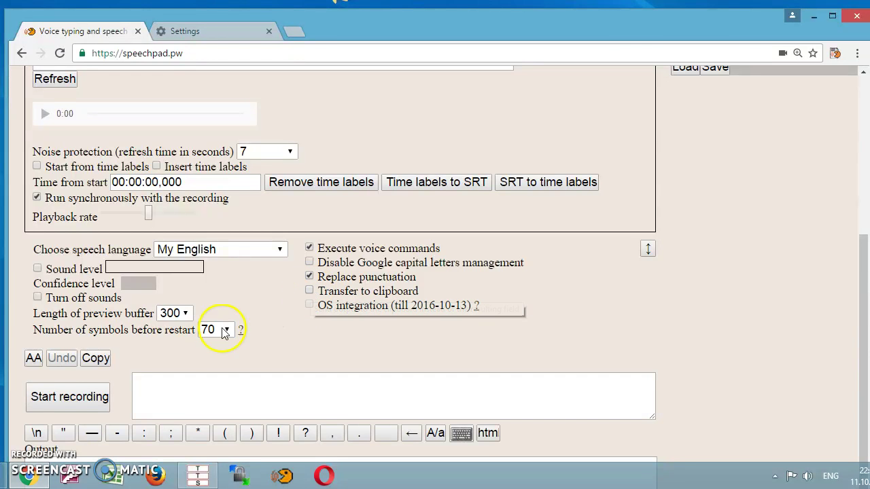
pyautogui.scroll(-1, 176, 334)
pyautogui.scroll(-1, 175, 334)
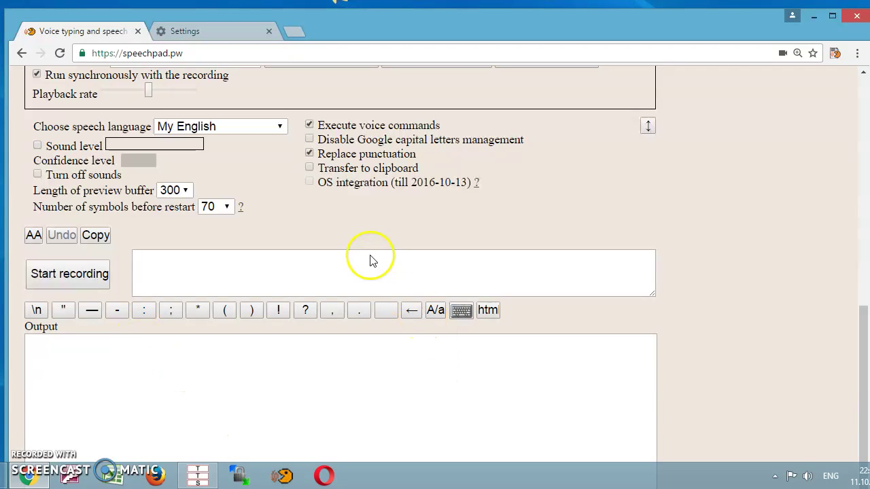
pyautogui.click(309, 168)
pyautogui.click(309, 168)
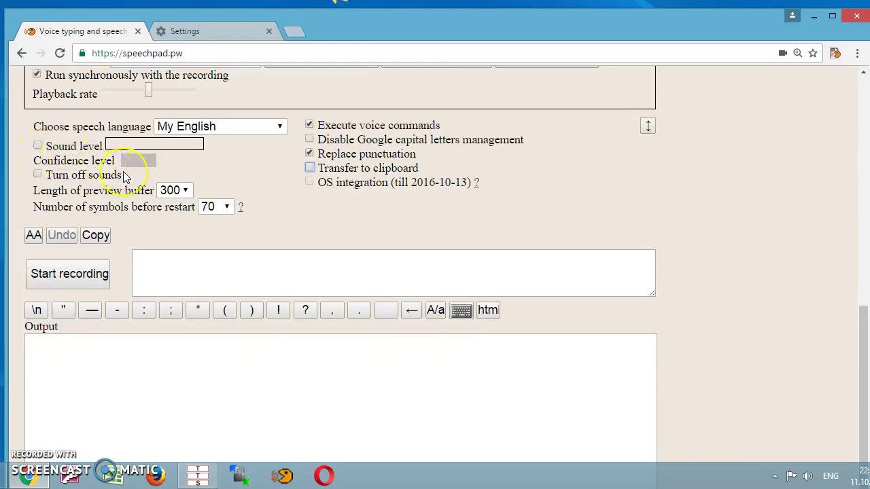
pyautogui.scroll(1, 125, 176)
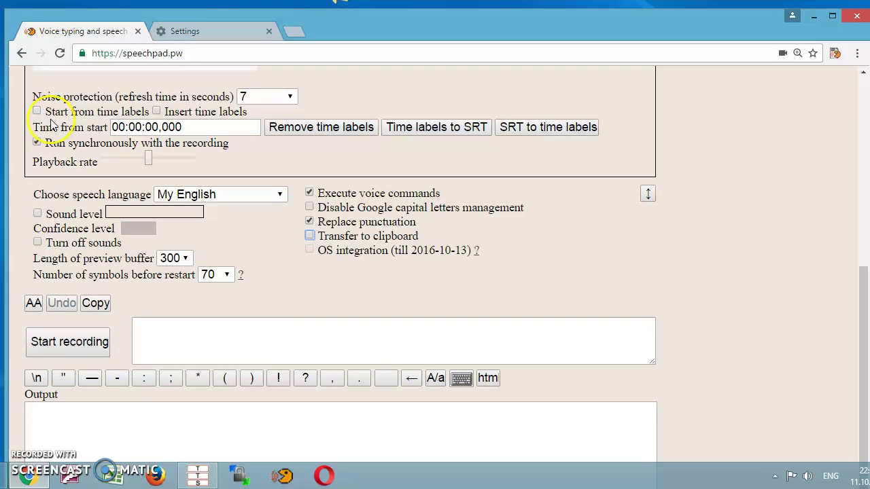
# Step: Enable Insert time labels and disable Replace punctuation and Execute voice commands
pyautogui.click(157, 112)
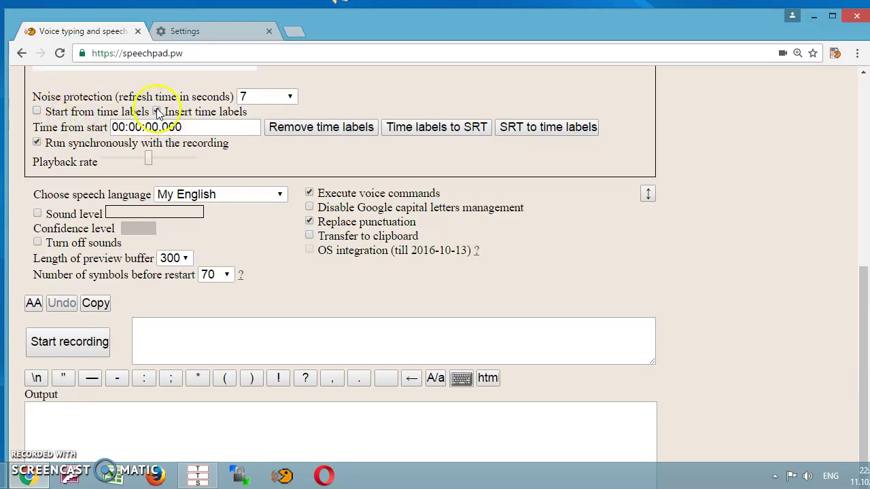
pyautogui.click(309, 194)
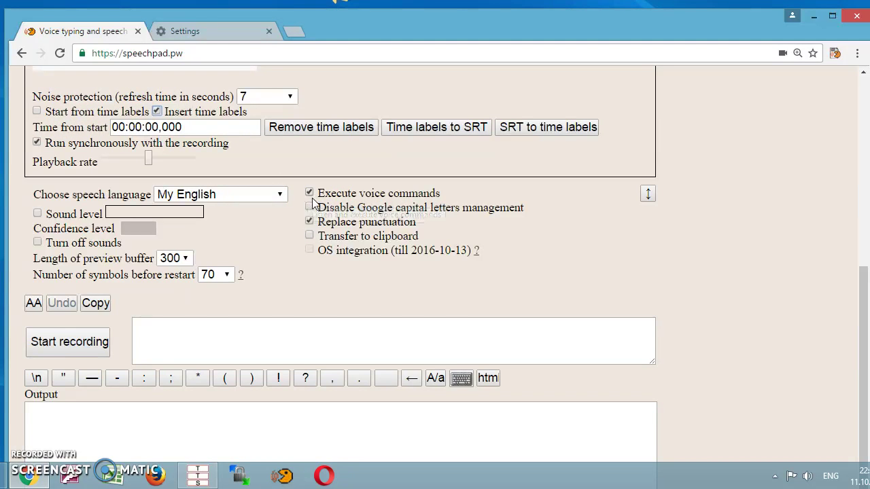
pyautogui.click(228, 377)
pyautogui.click(309, 223)
pyautogui.click(311, 195)
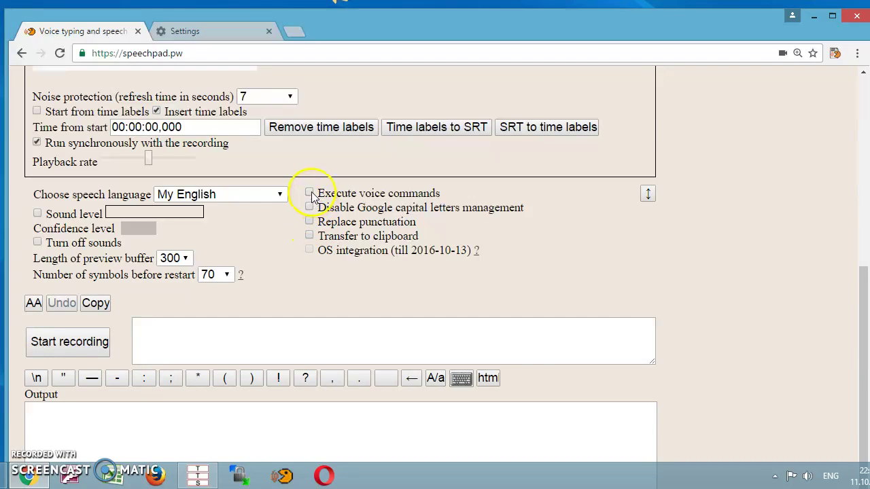